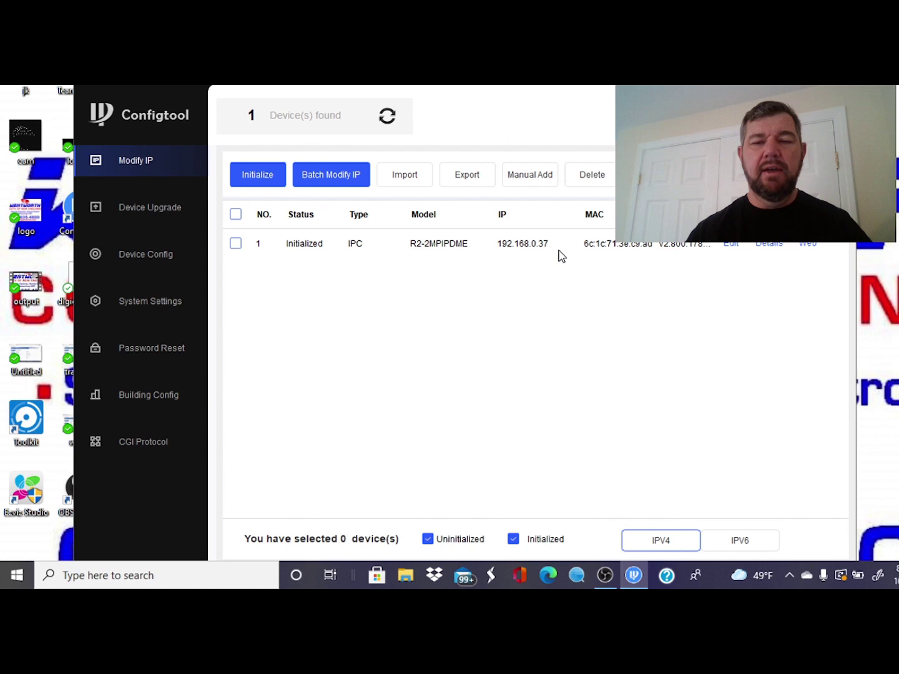
Switch to Microsoft Edge and open the camera's login page at 192.168.0.37
left_click(549, 577)
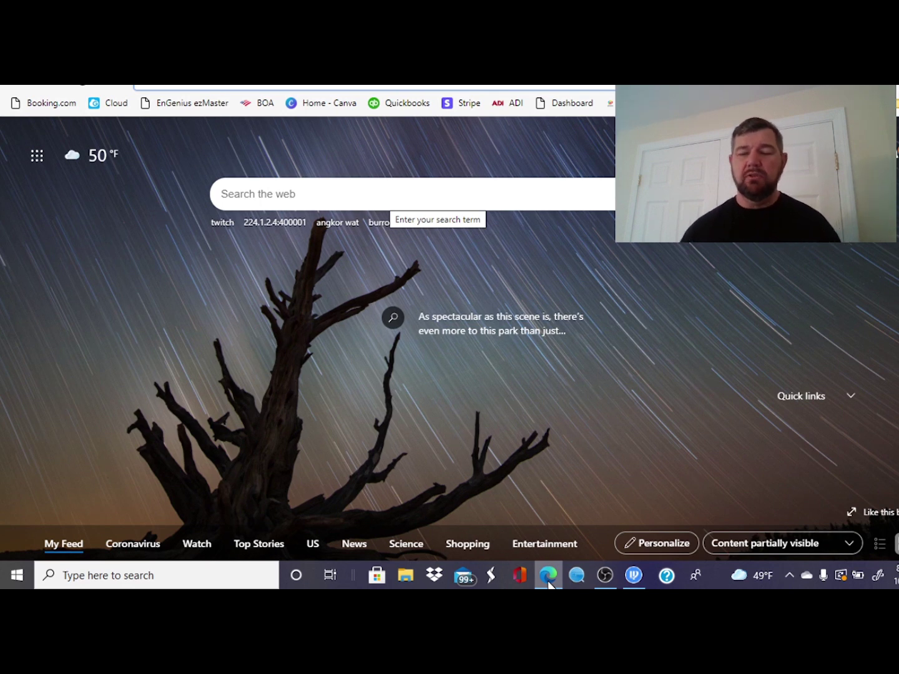
type("192.168")
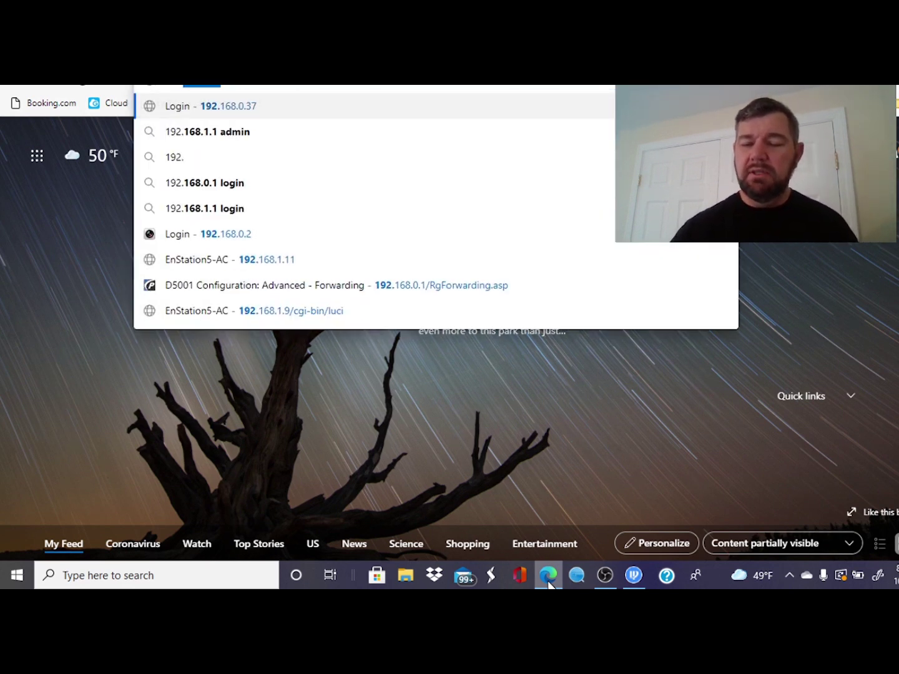
type(".0.37")
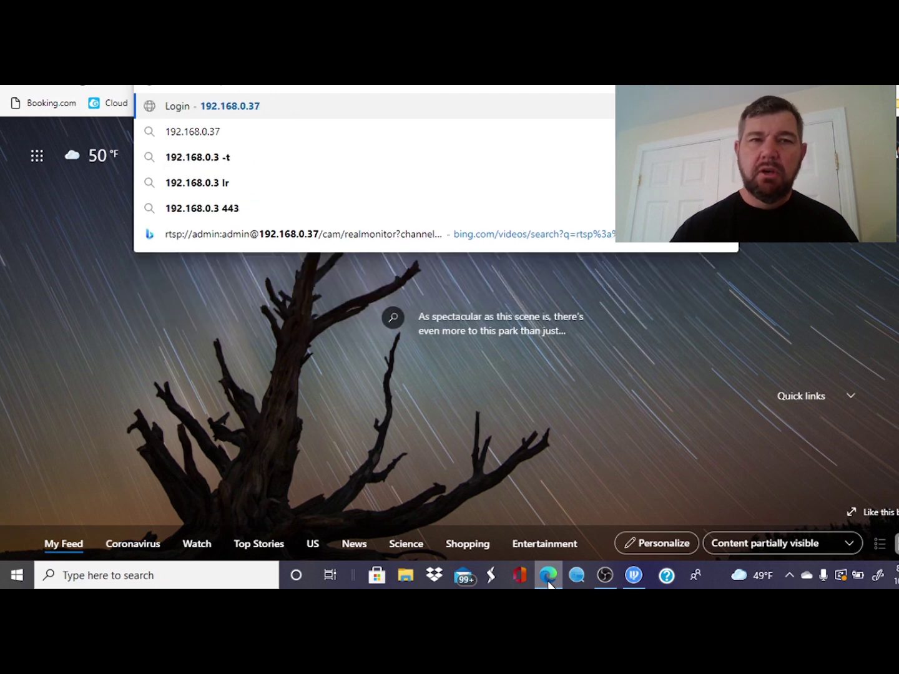
key("Return")
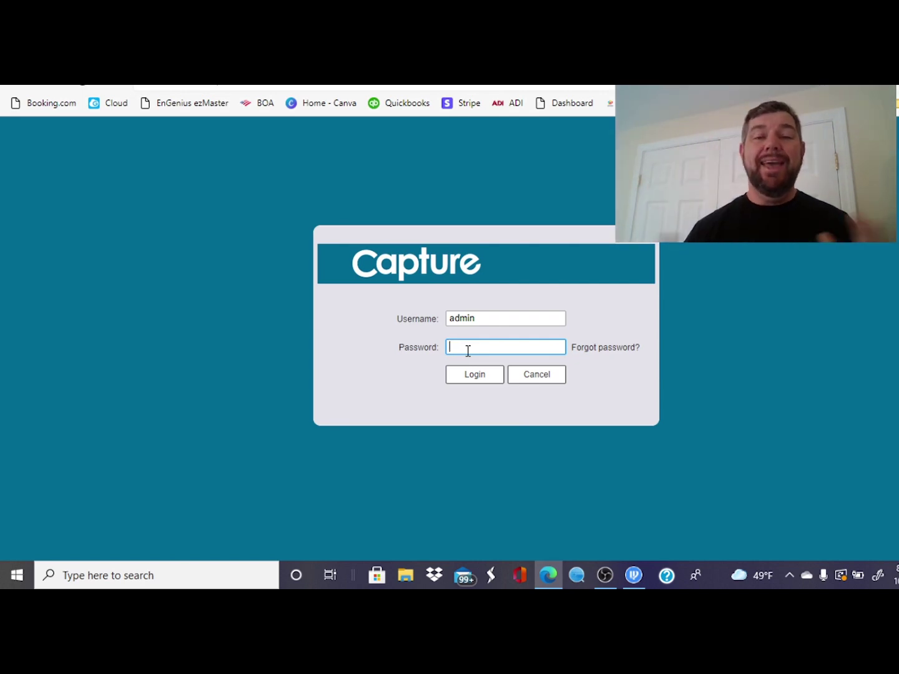
Enter the account password for the admin user and log in to the camera's web interface
type("••••••")
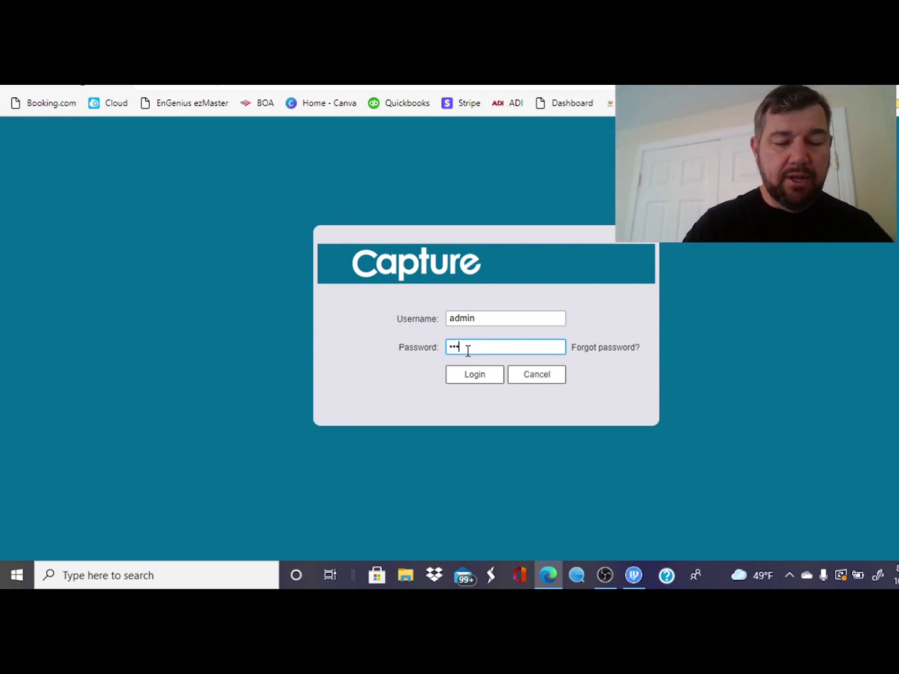
type("••")
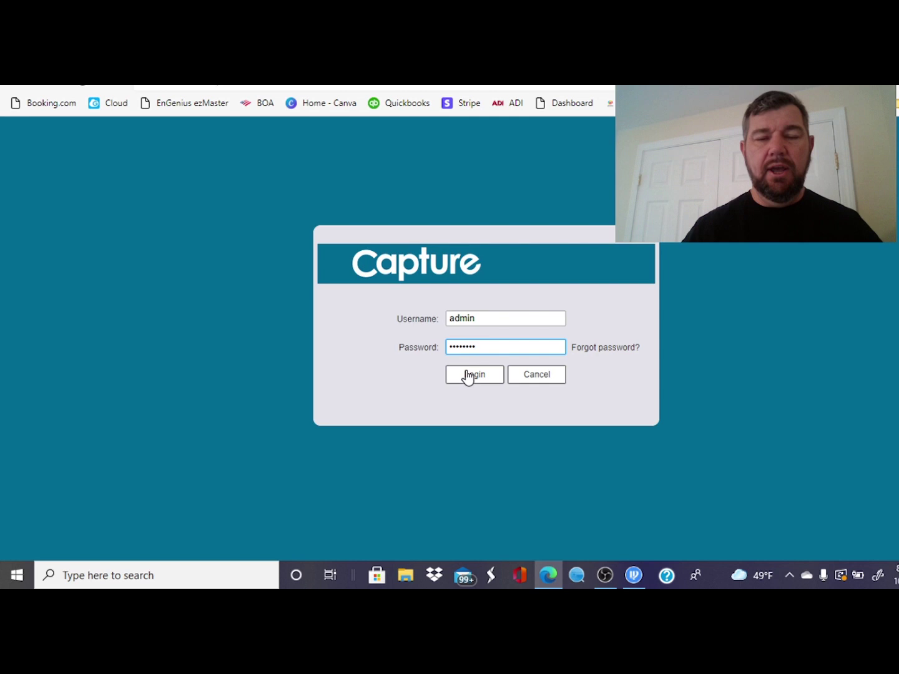
left_click(479, 381)
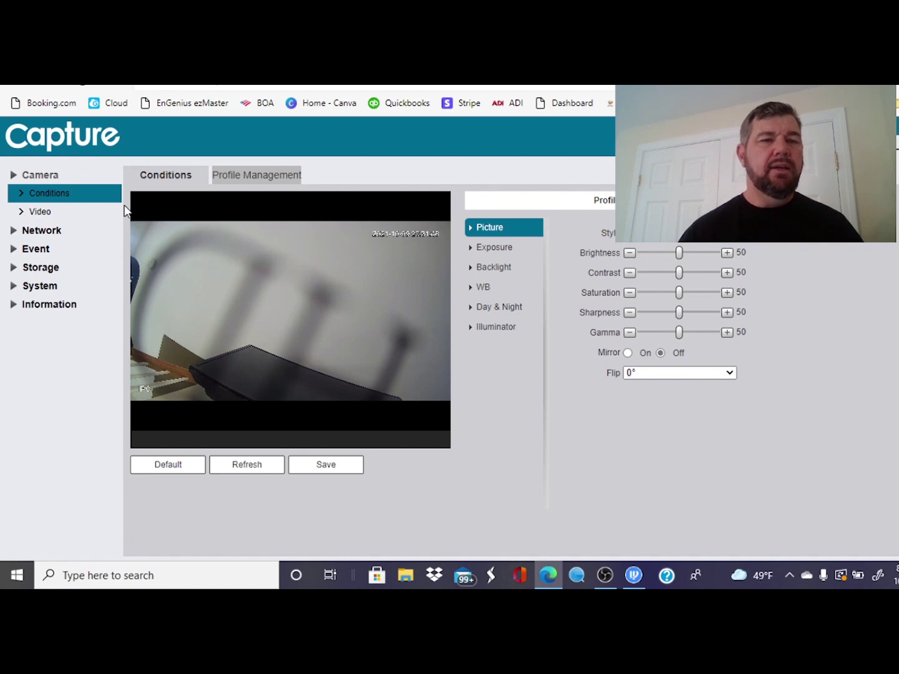
Open the camera's network port settings and check the RTSP port
left_click(58, 236)
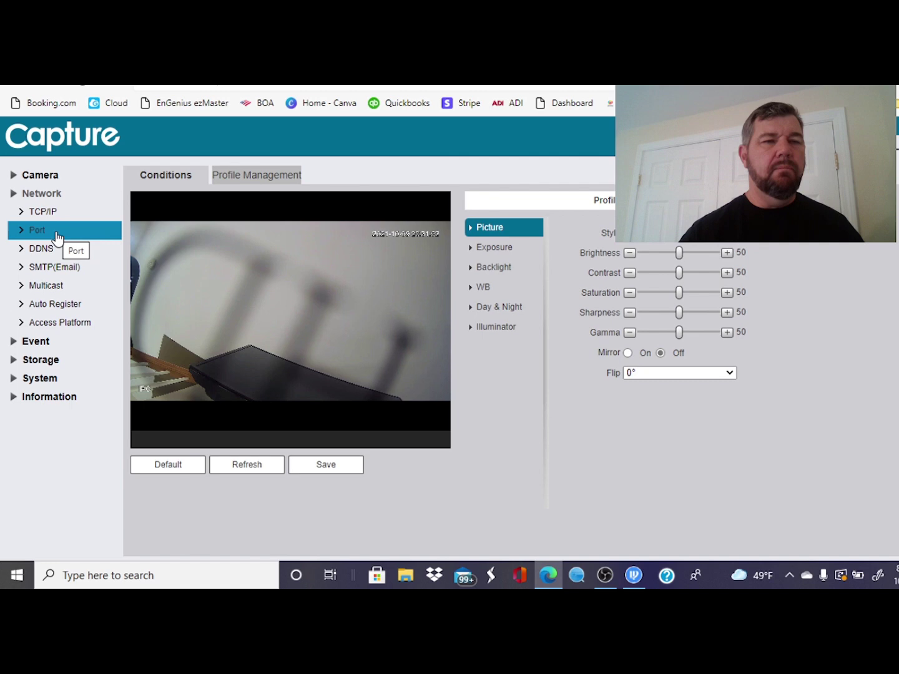
left_click(44, 198)
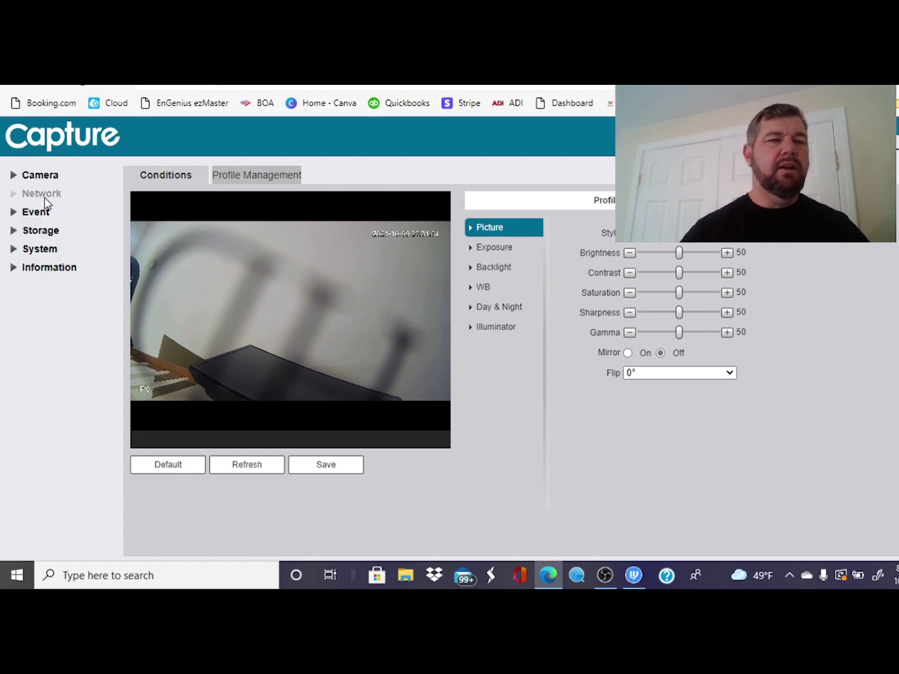
left_click(17, 194)
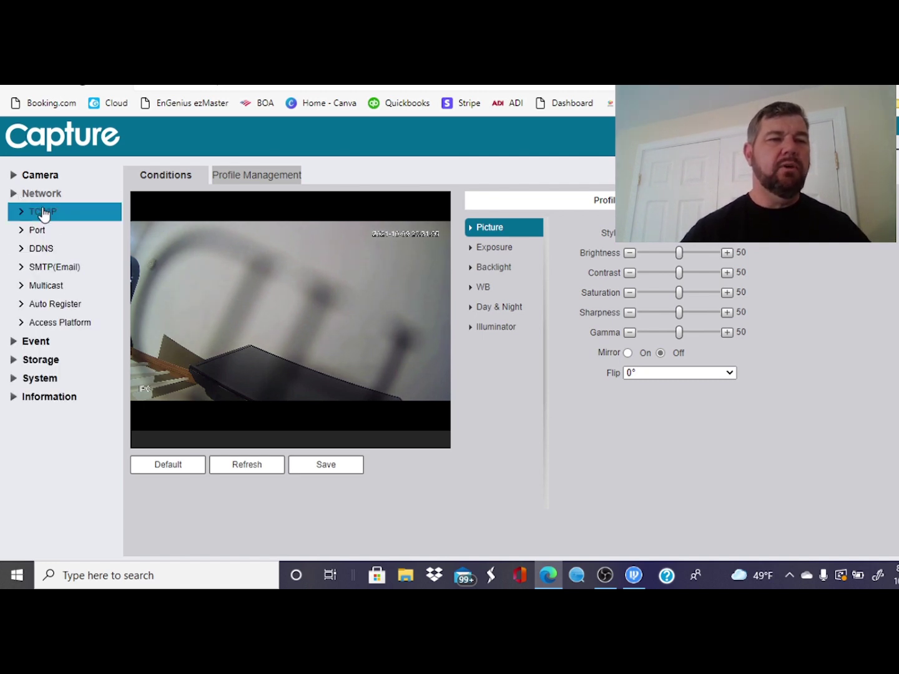
left_click(42, 231)
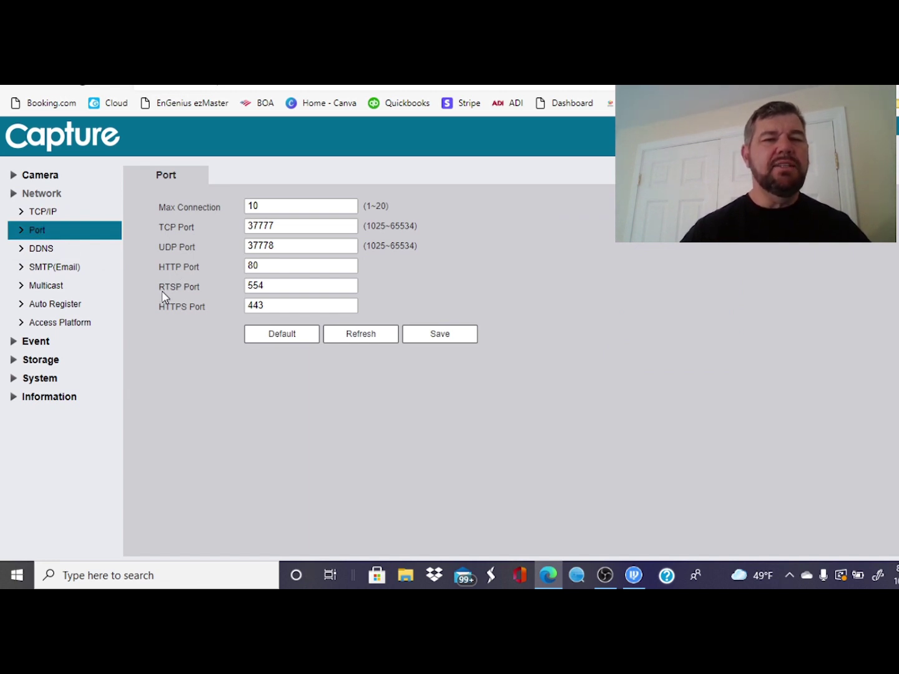
left_click(272, 287)
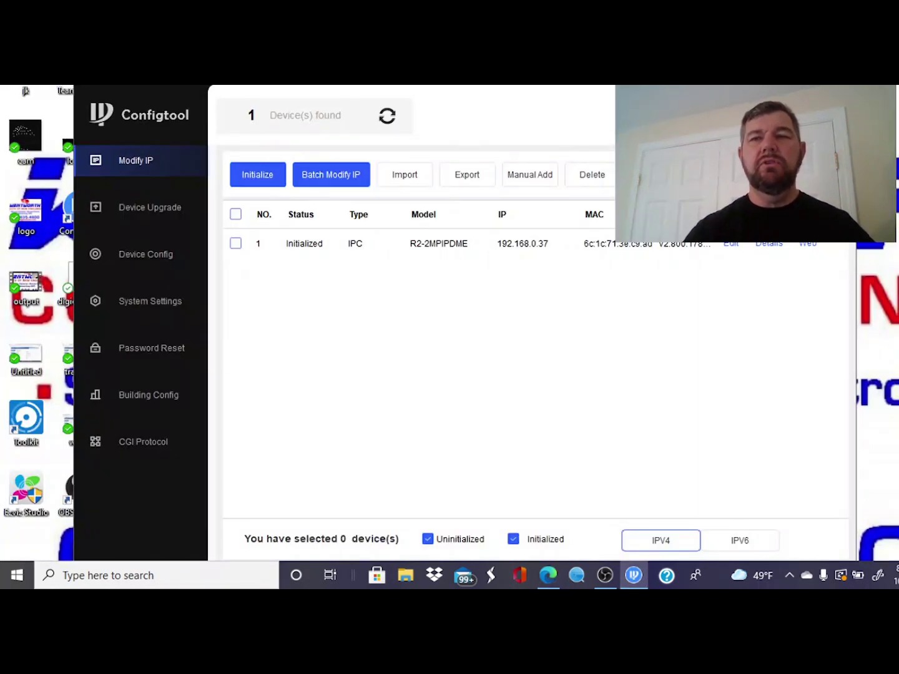
Close ConfigTool, open the network stream dialog in VLC media player, and highlight the cam/realmonitor path in the RTSP URL
key("alt+F4")
left_click_drag(187, 97, 498, 245)
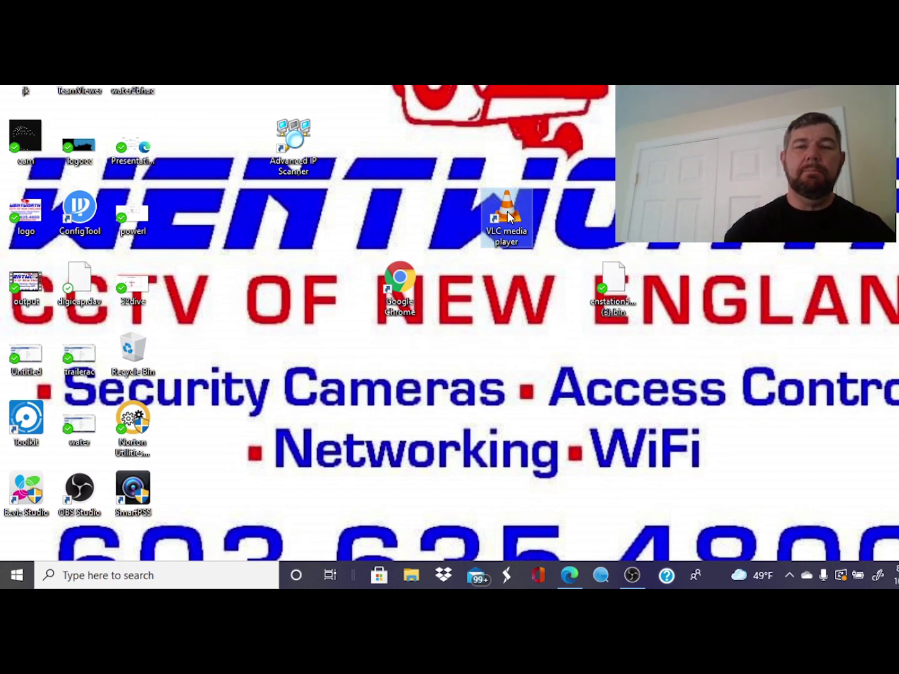
double_click(507, 215)
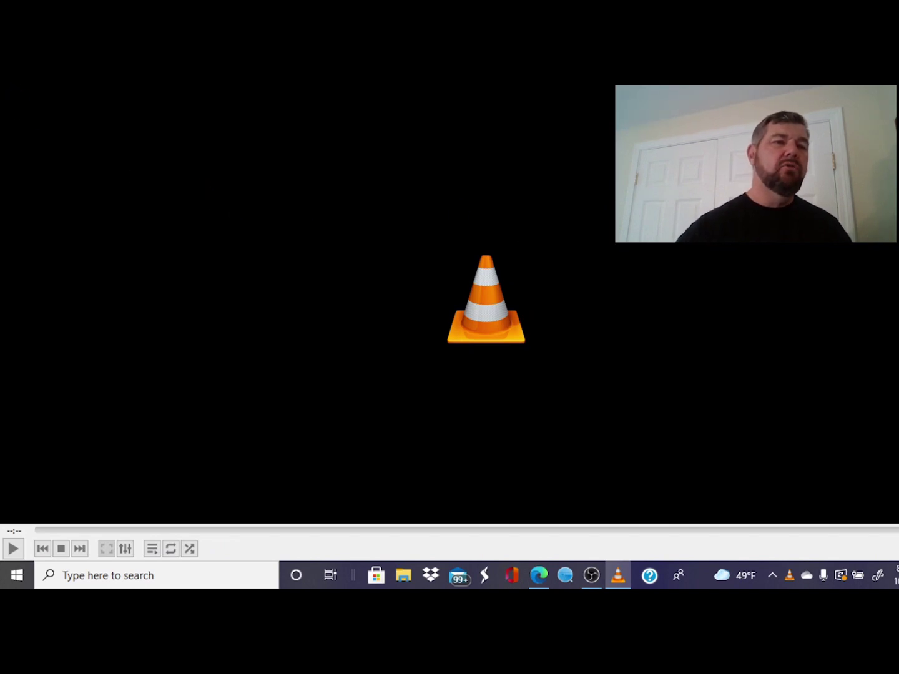
key("alt+m")
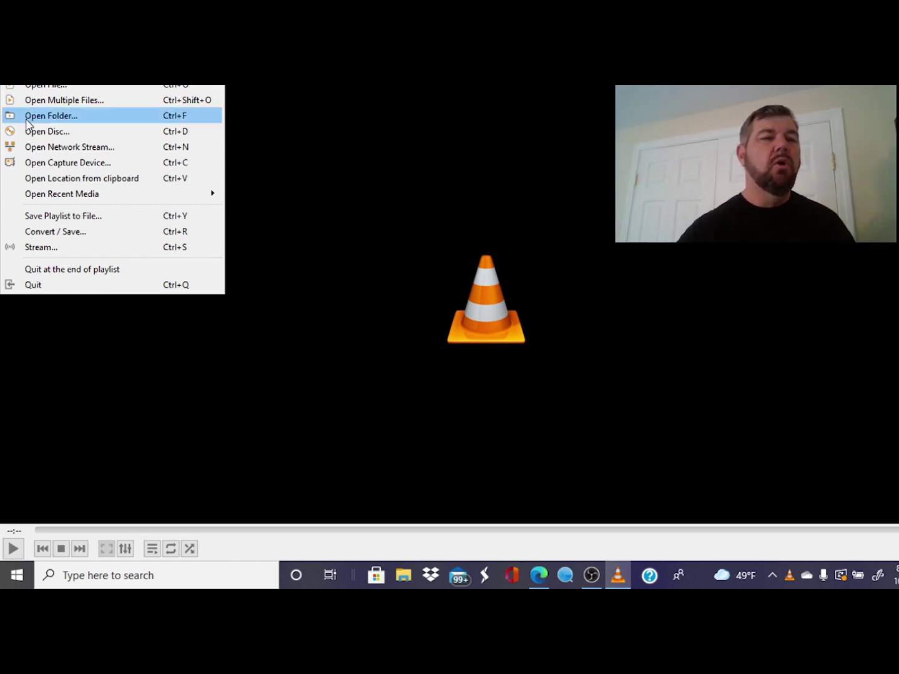
left_click(42, 149)
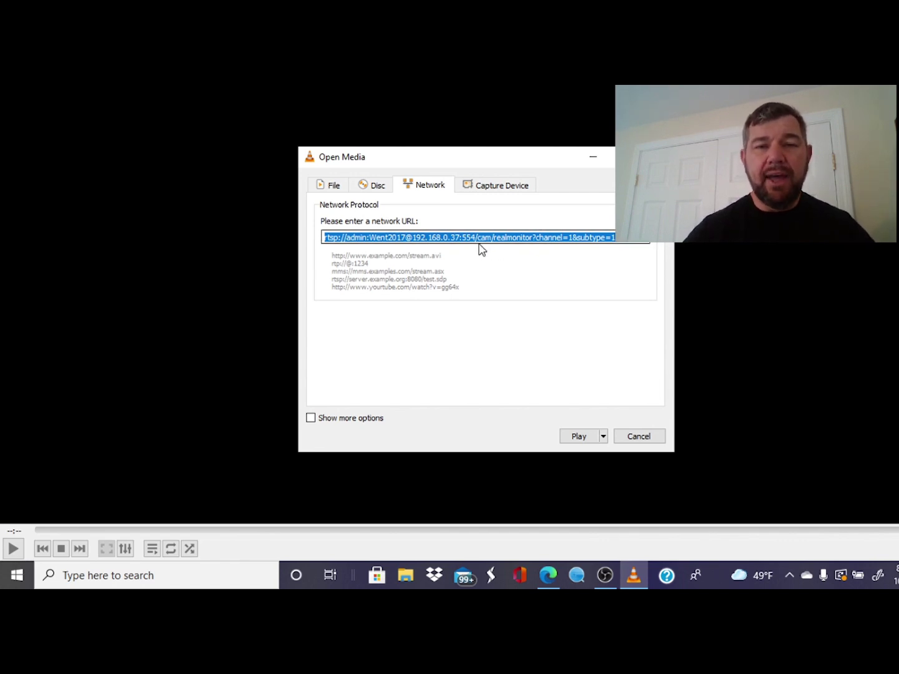
left_click_drag(478, 237, 621, 237)
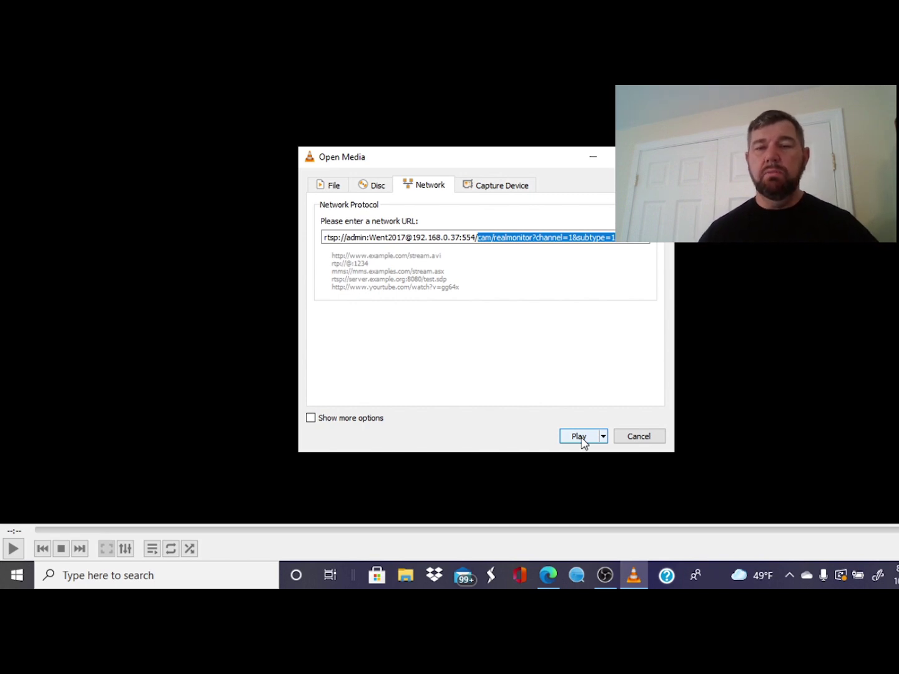
Switch back to Microsoft Edge and open a new blank tab beside the camera's port settings page
left_click(547, 576)
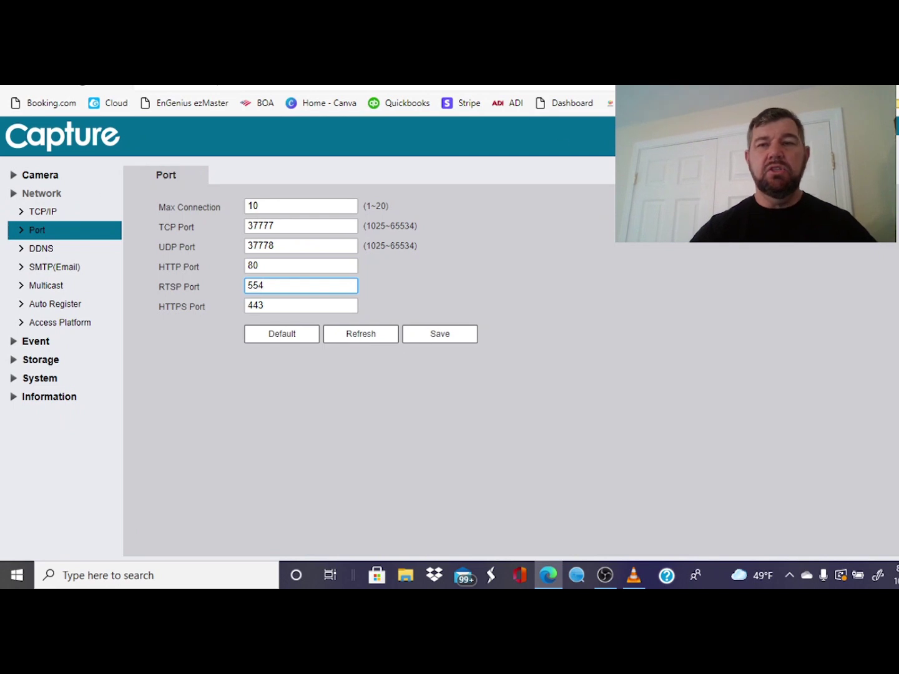
left_click(718, 137)
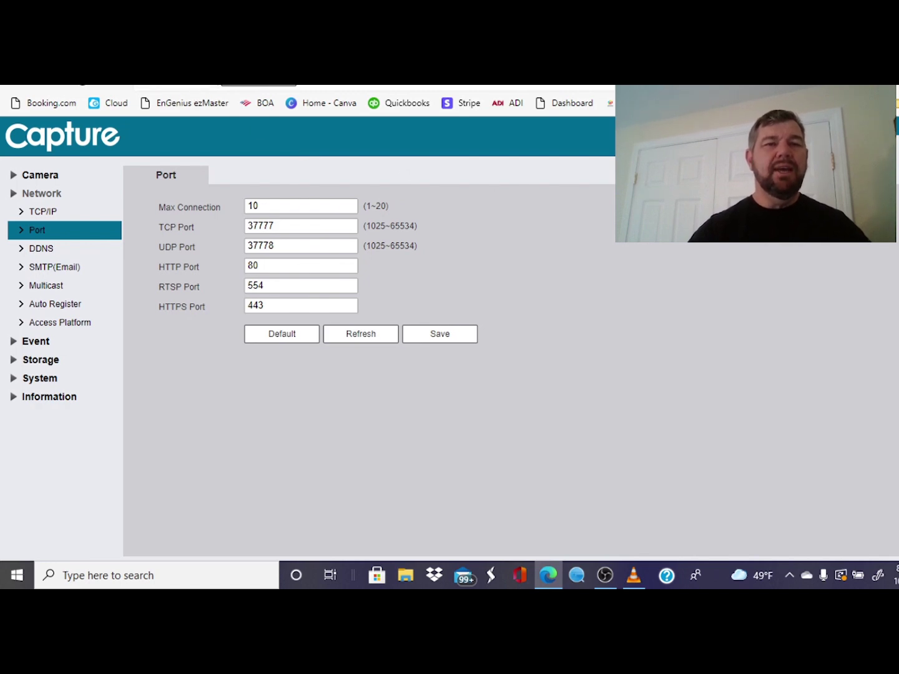
key("ctrl+t")
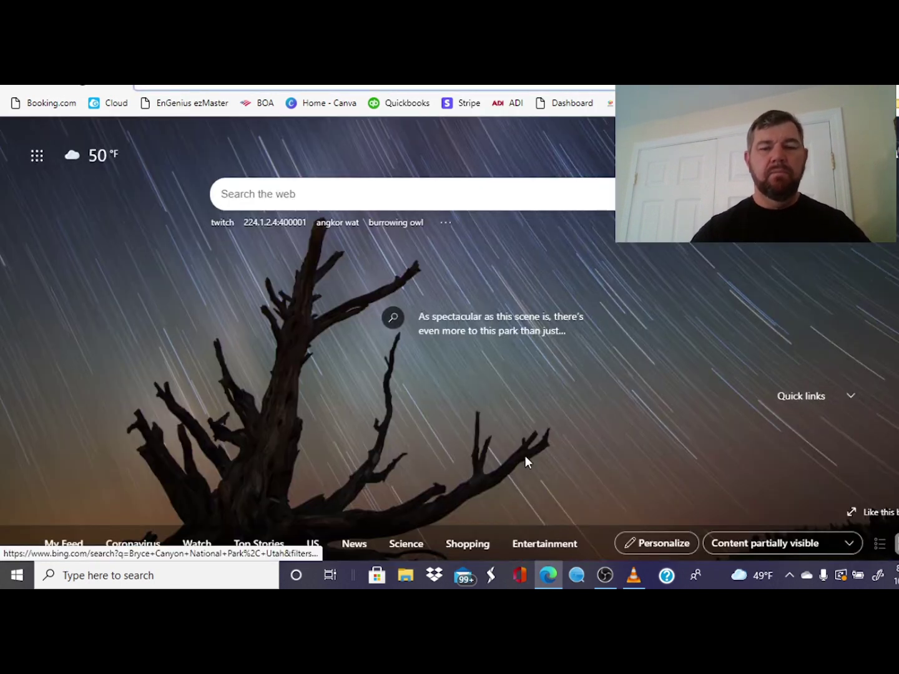
Copy the complete RTSP stream URL from VLC's network URL field and return to the new Edge tab
left_click(633, 575)
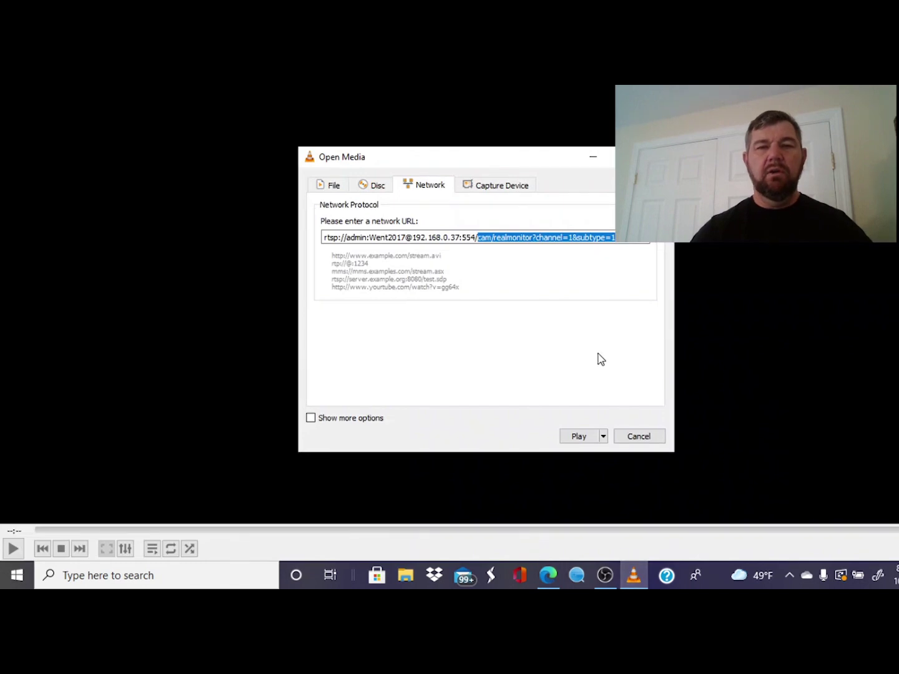
left_click_drag(626, 242, 310, 224)
left_click(310, 228)
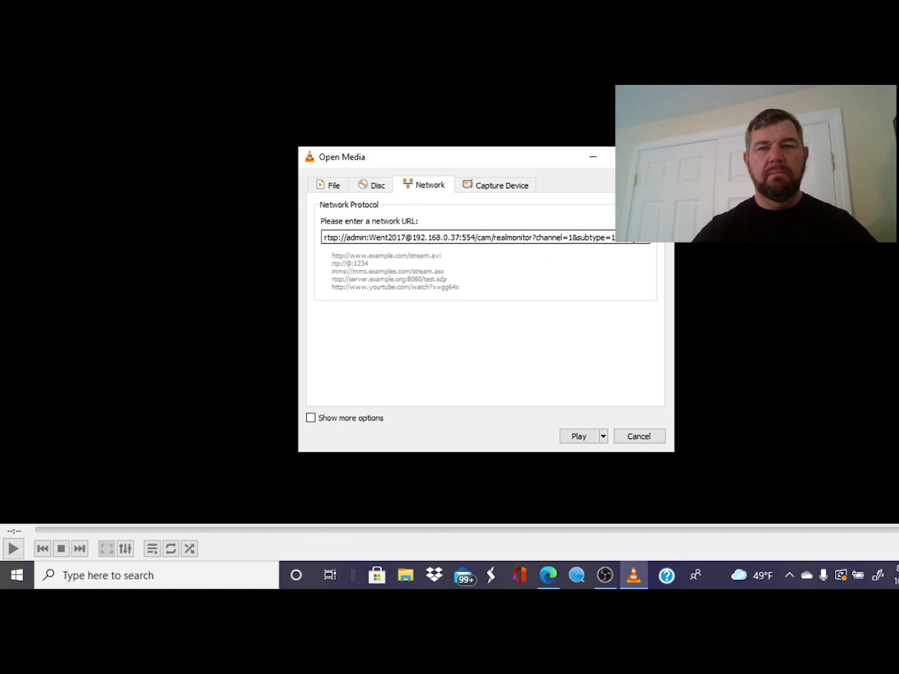
left_click_drag(631, 238, 201, 227)
key("ctrl+c")
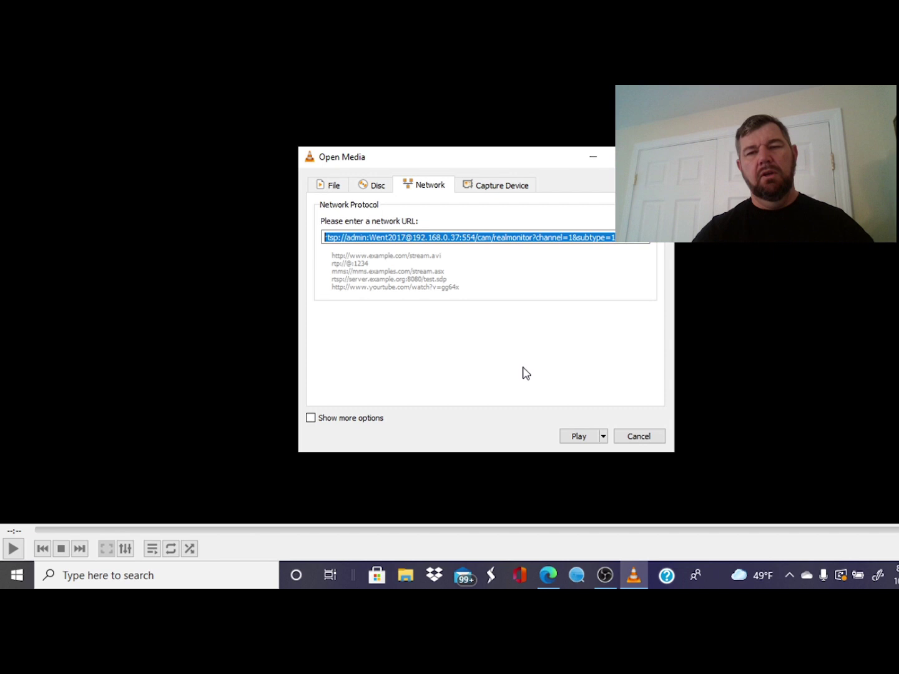
left_click(577, 437)
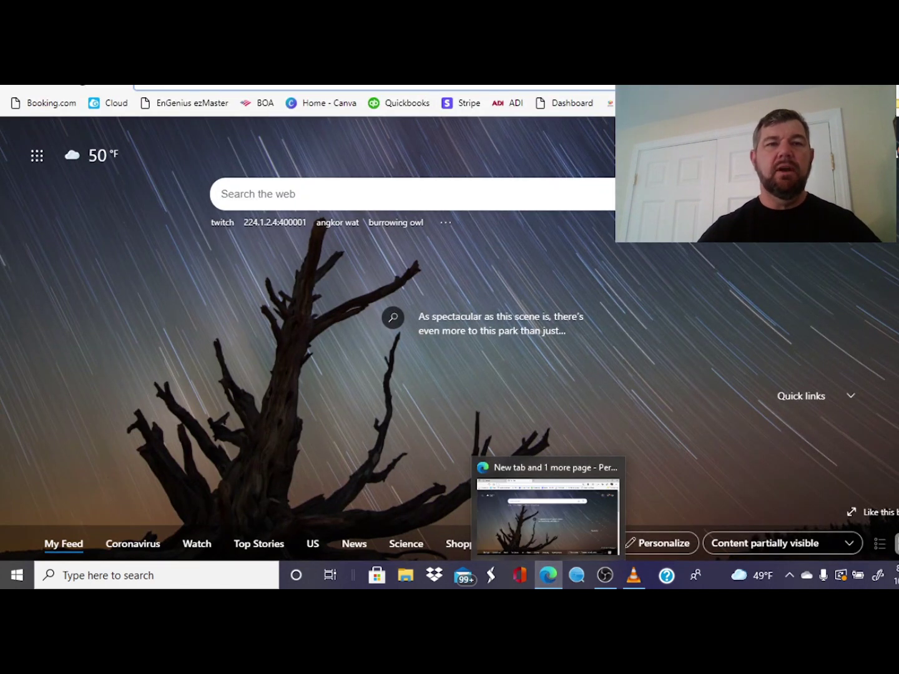
Paste the RTSP URL, including its username and password, into the browser address bar and open the stream in TV Online Univ
left_click(182, 87)
right_click(181, 87)
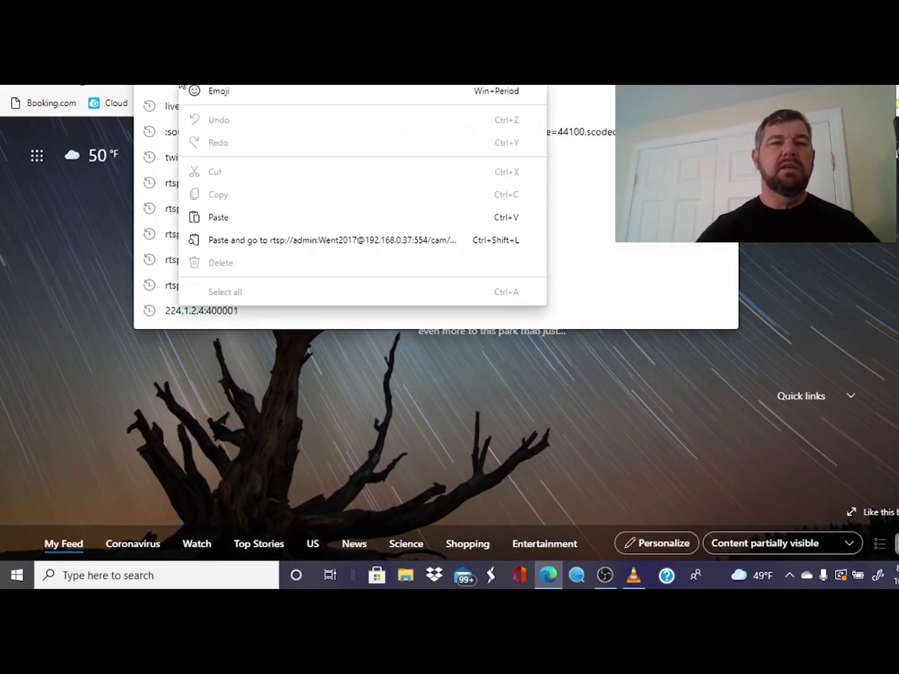
left_click(245, 219)
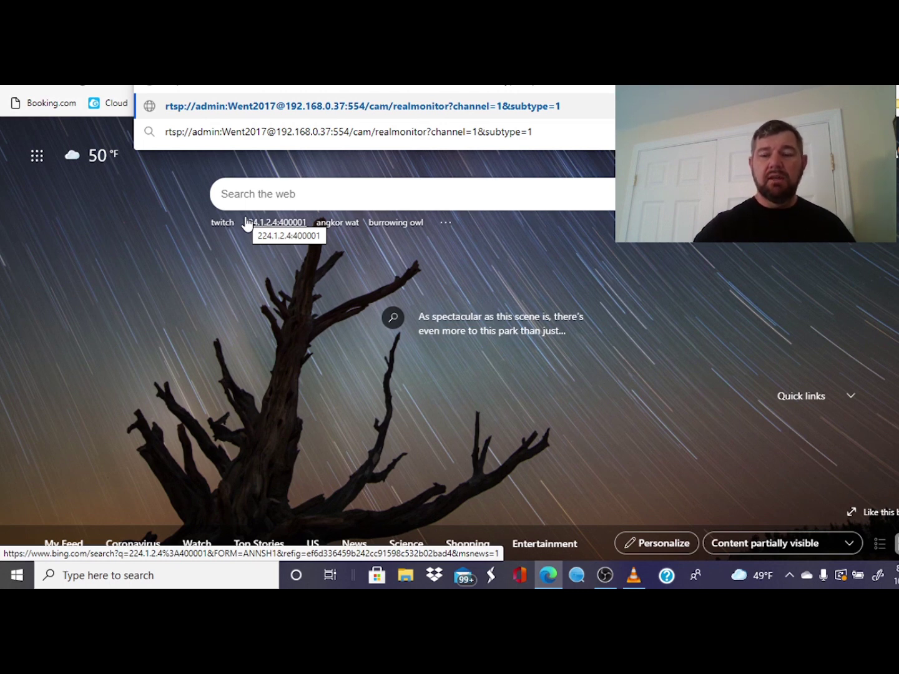
key("Return")
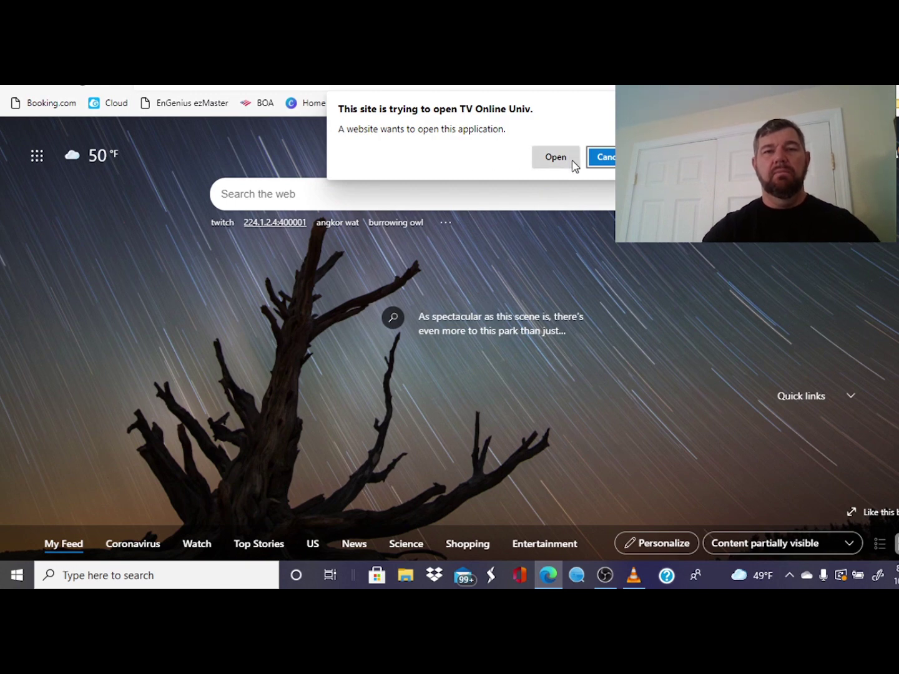
left_click(555, 156)
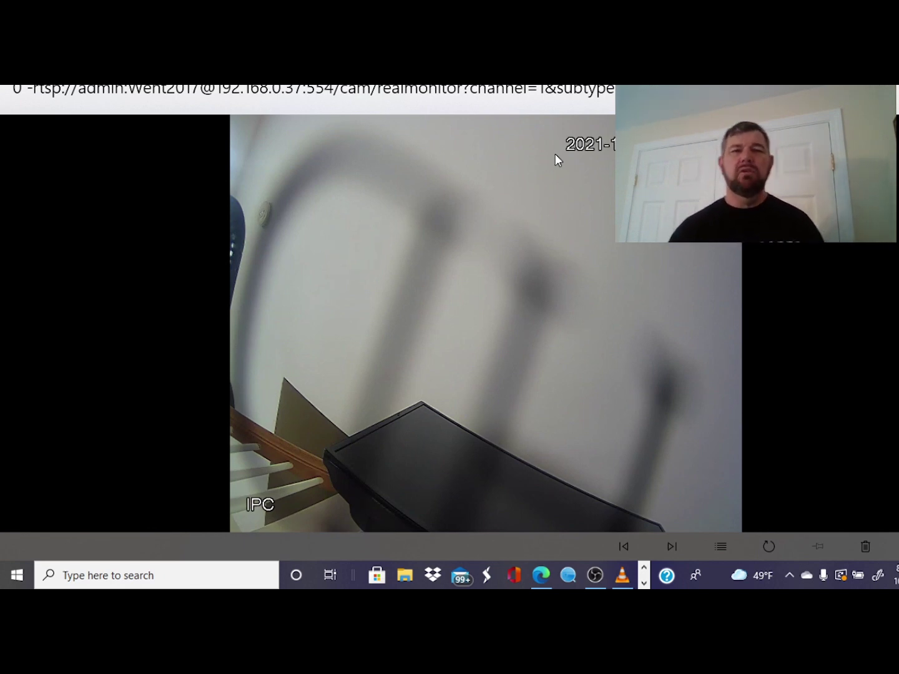
mouse_move(556, 153)
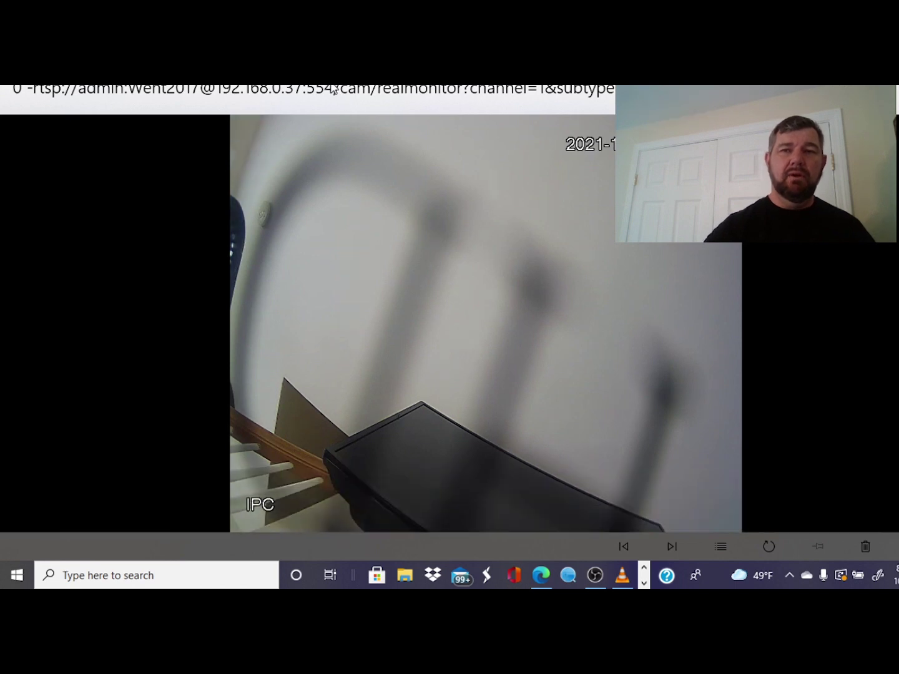
Return to Edge, go to google.com, and search for "what is my ip"
key("alt+Tab")
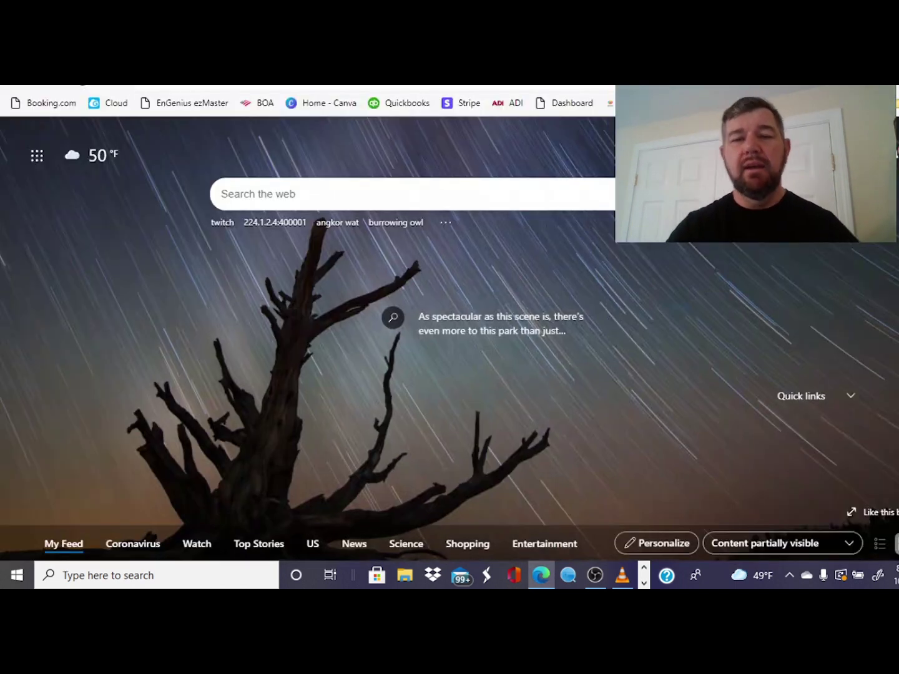
key("ctrl+l")
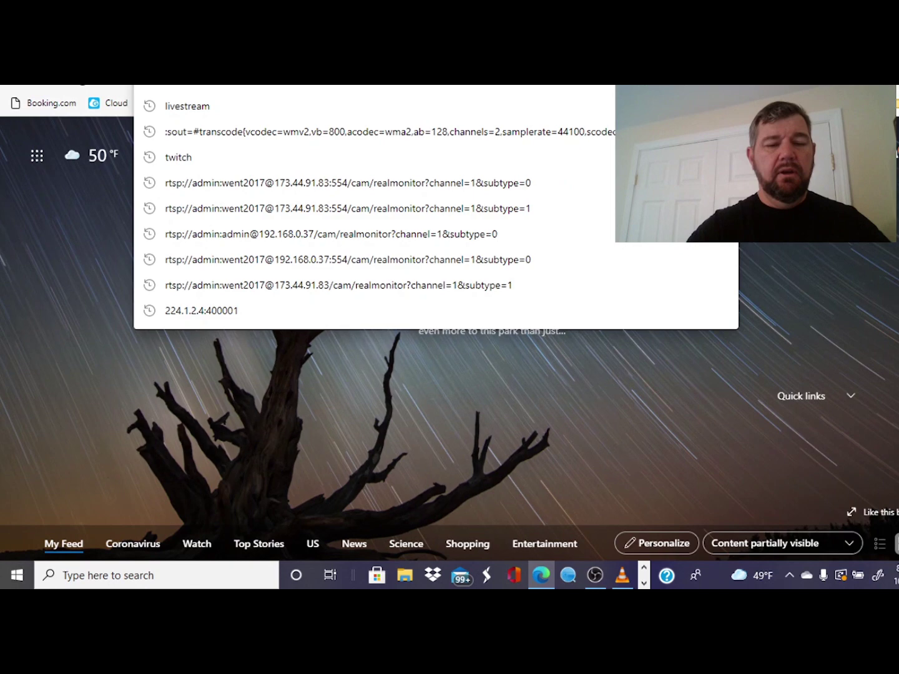
type("google.com")
key("Return")
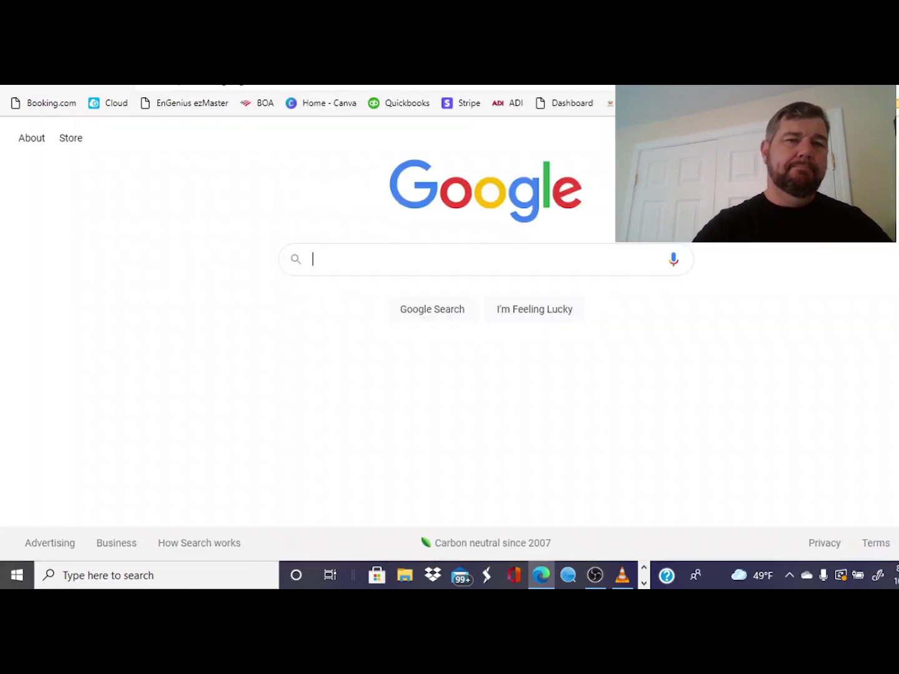
type("what is my ip")
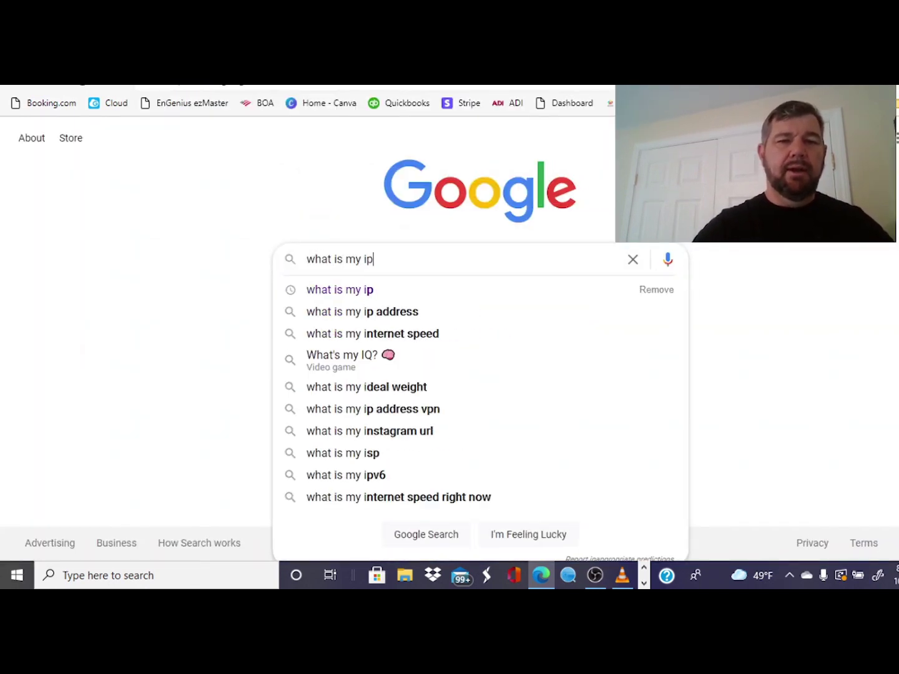
key("Return")
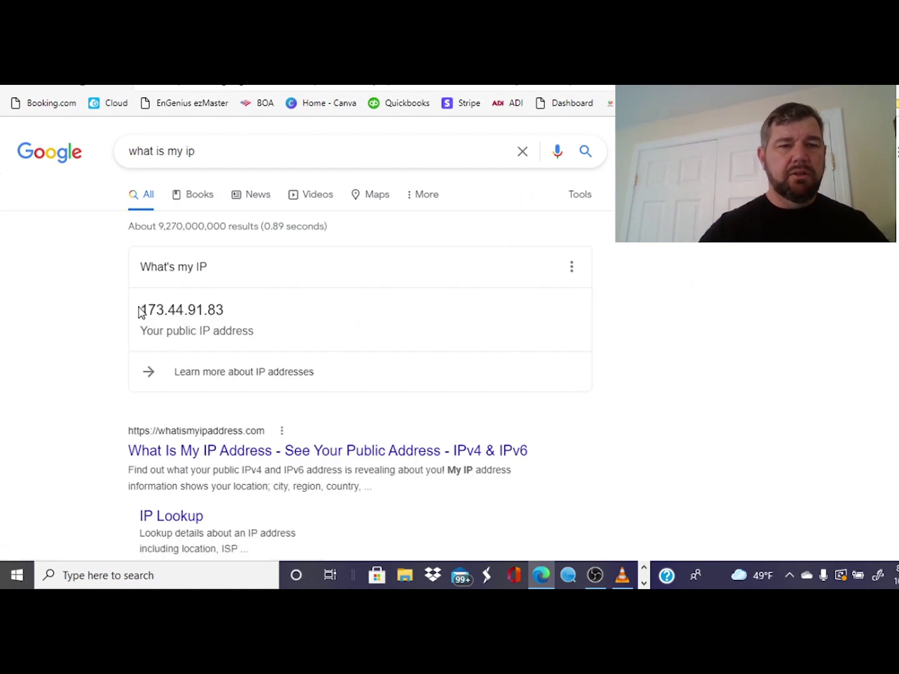
Copy the public IP address from the "What's my IP" result
left_click_drag(140, 312, 226, 316)
right_click(209, 312)
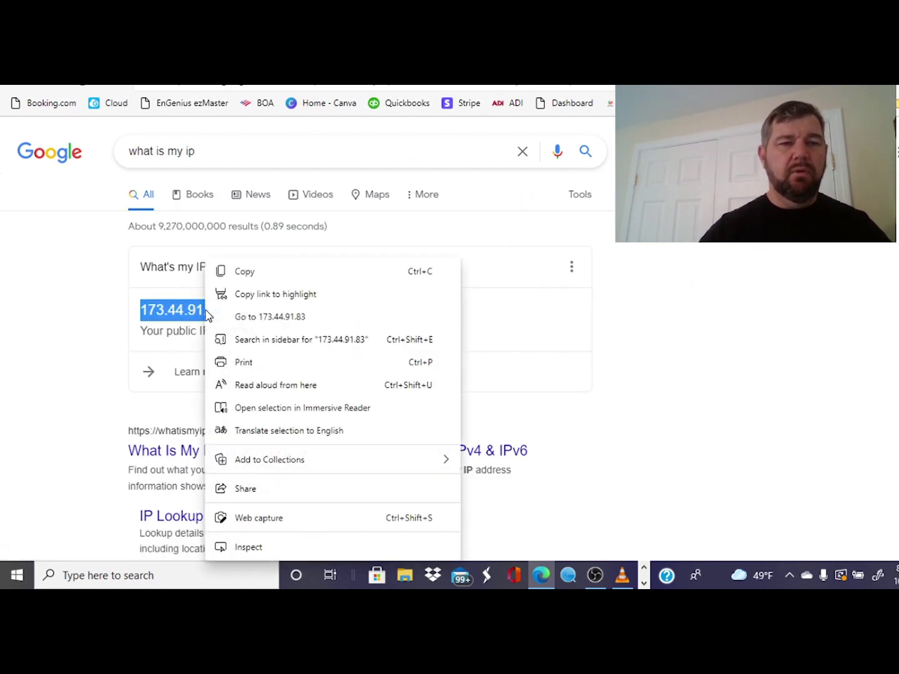
left_click(262, 278)
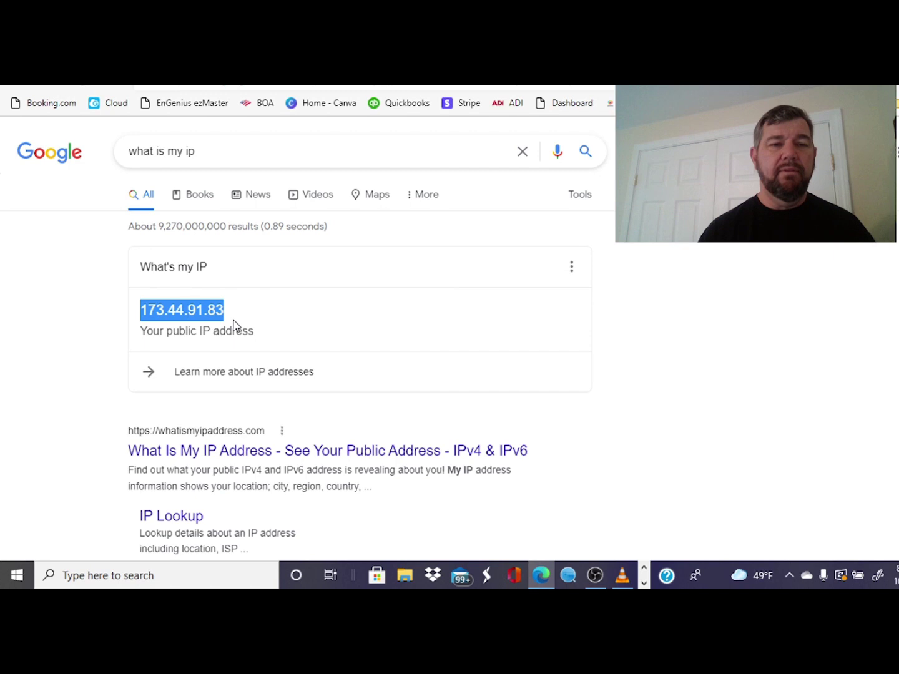
left_click_drag(234, 325, 268, 318)
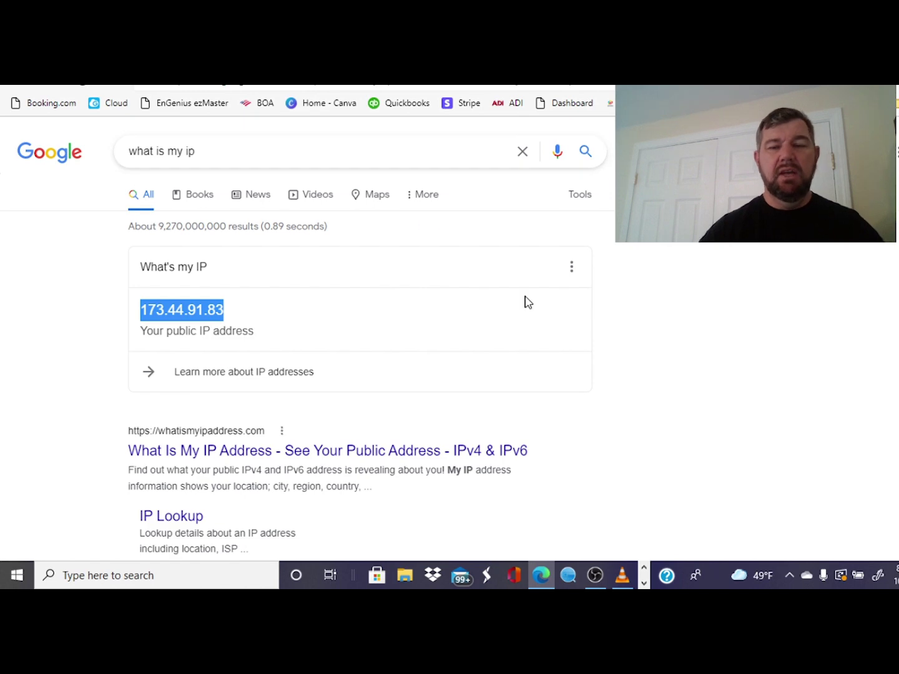
Switch to VLC, open the network stream settings, and replace the camera's local IP address in the RTSP URL with the copied public IP address
left_click(622, 576)
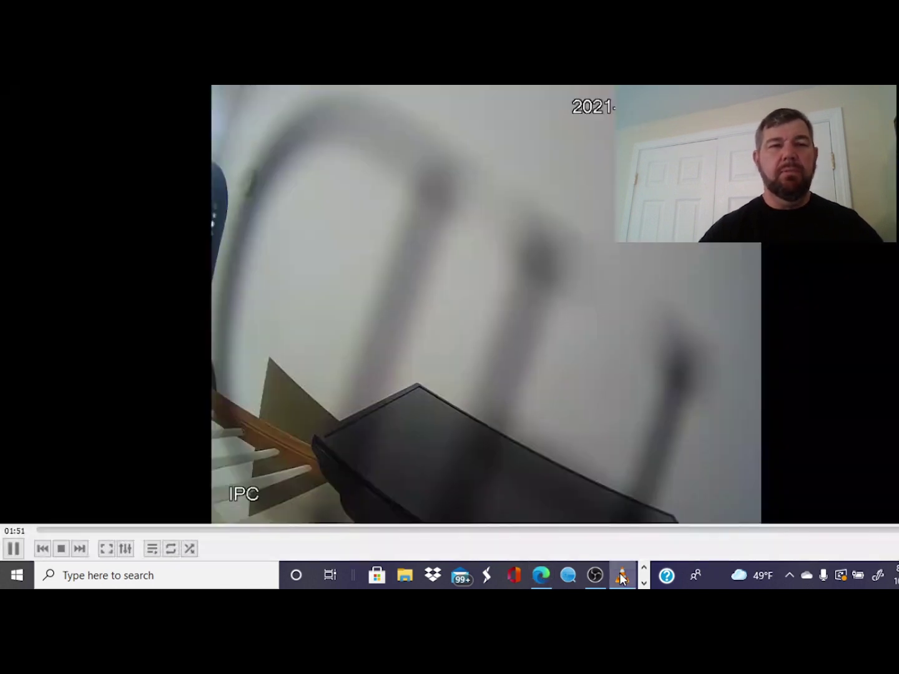
key("alt+m")
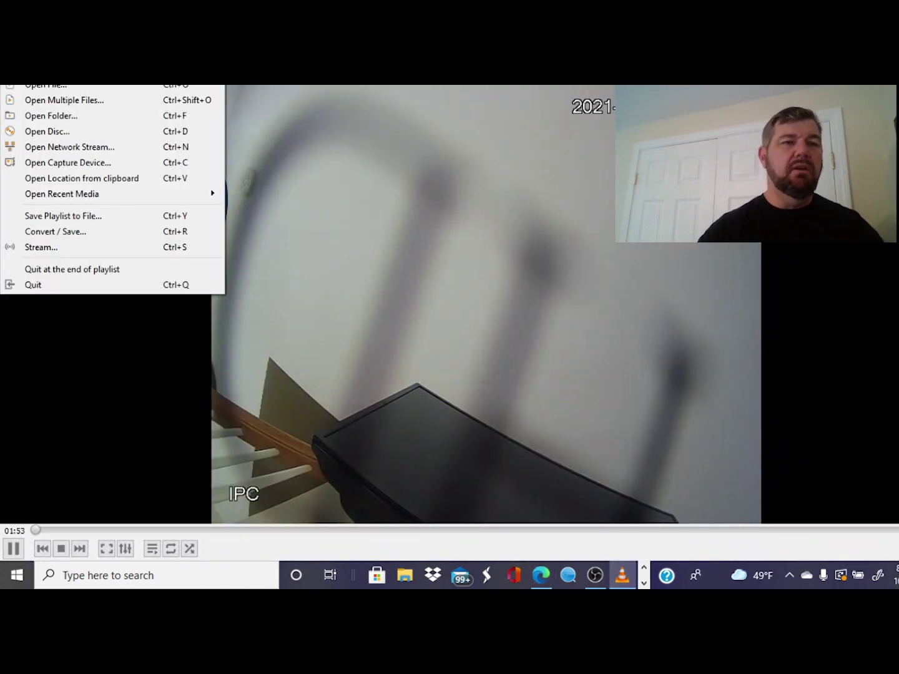
left_click(54, 147)
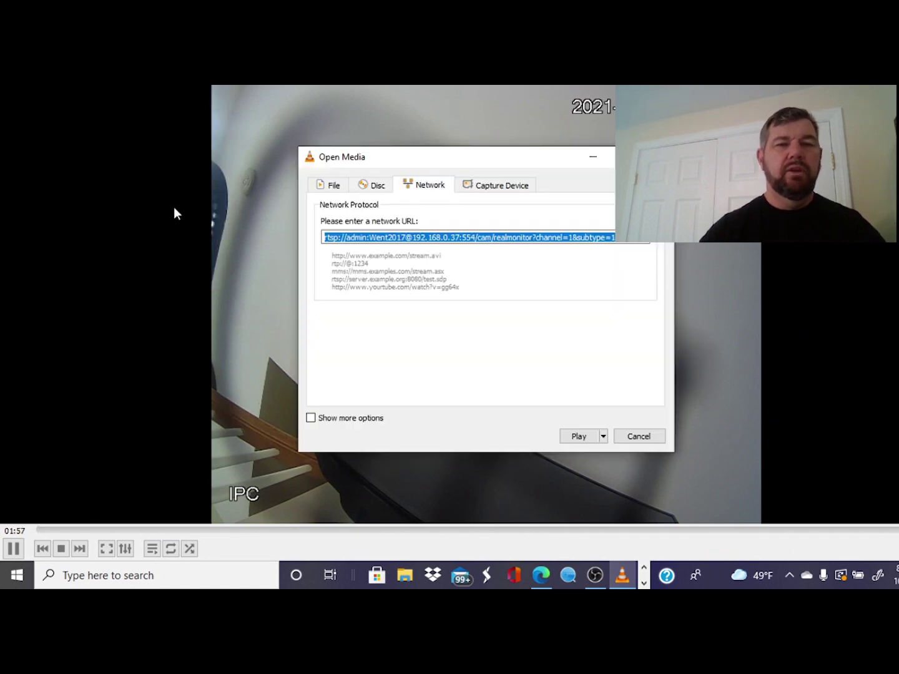
left_click(414, 238)
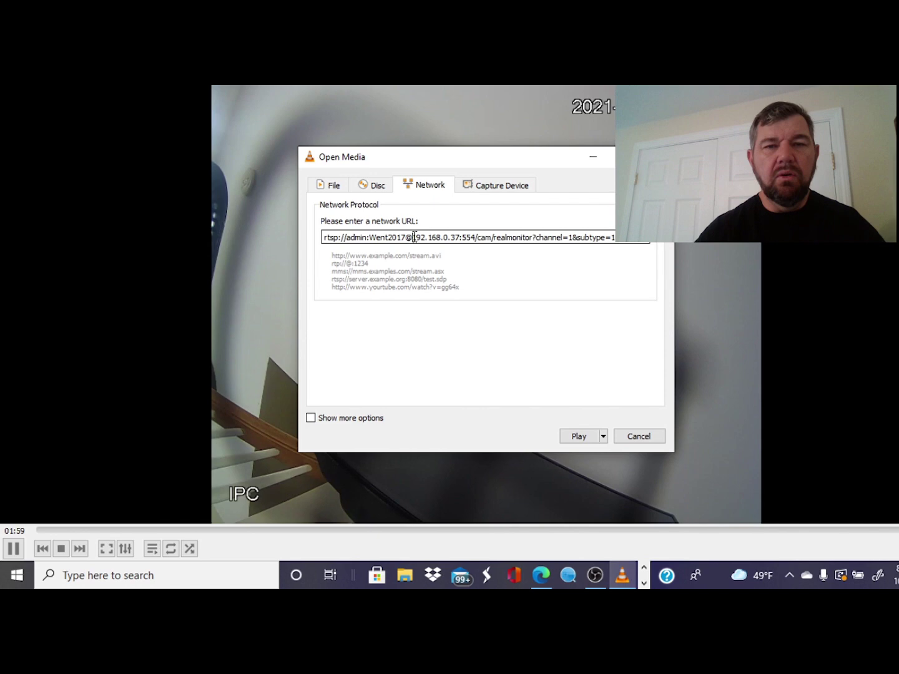
left_click_drag(414, 237, 460, 237)
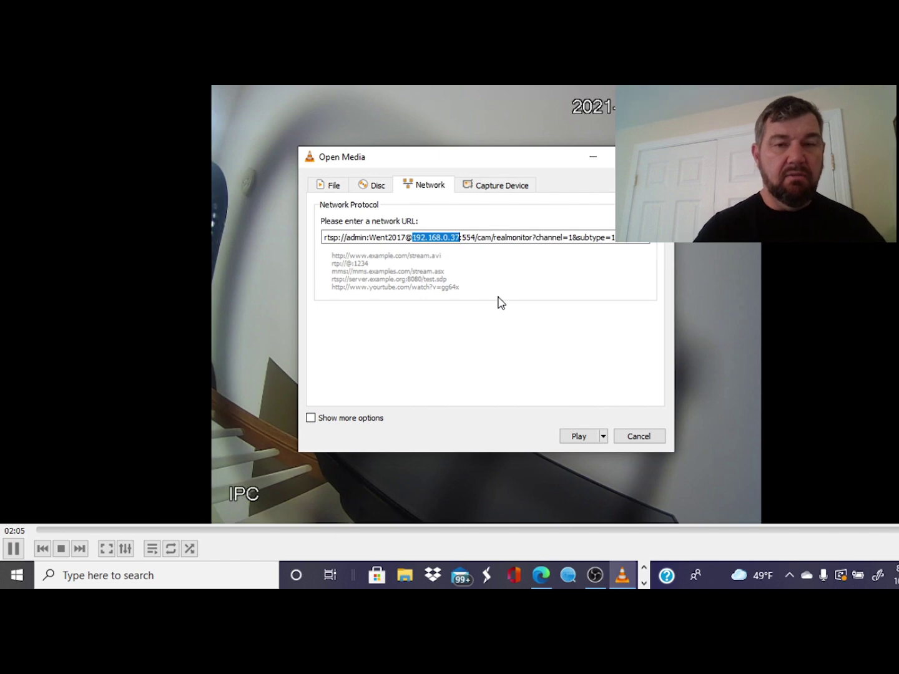
key("ctrl+v")
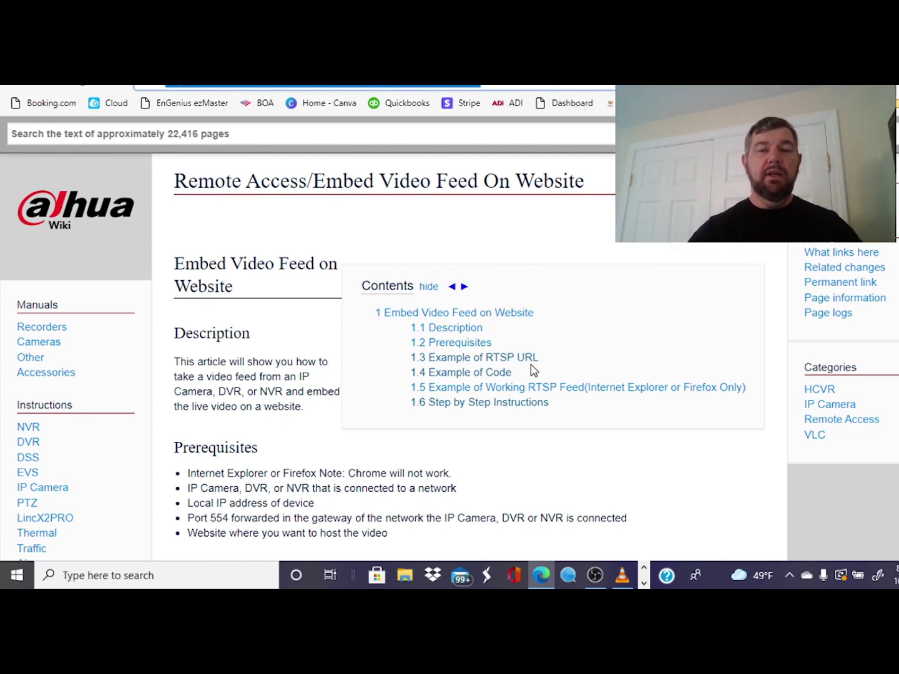
Examine the Dahua Wiki's example RTSP URL, its parameter explanations, and the stream URL in the "Example of Code" section for embedding video
left_click(490, 374)
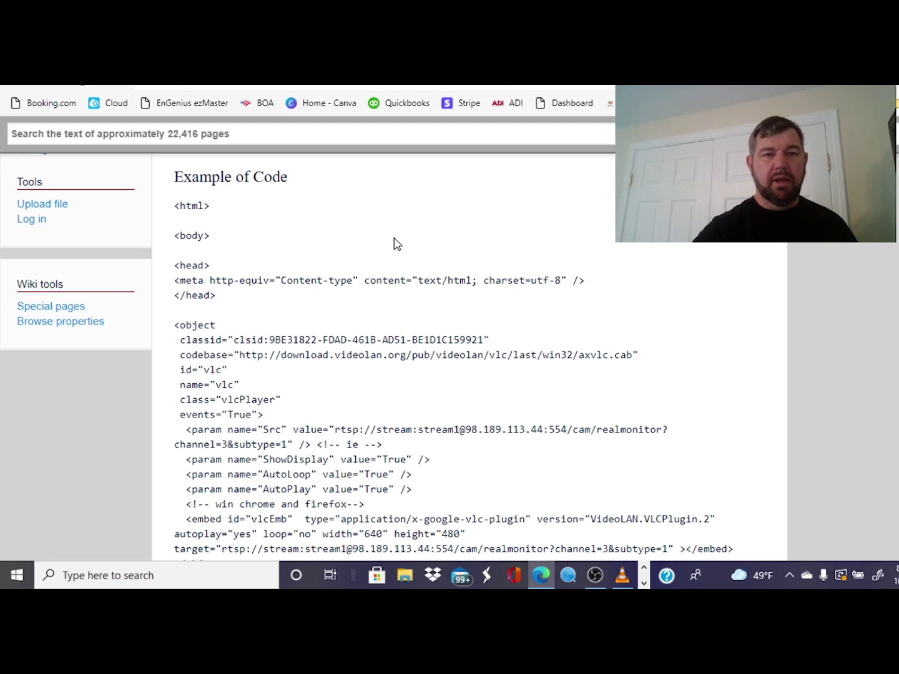
scroll(394, 244, "up", 3)
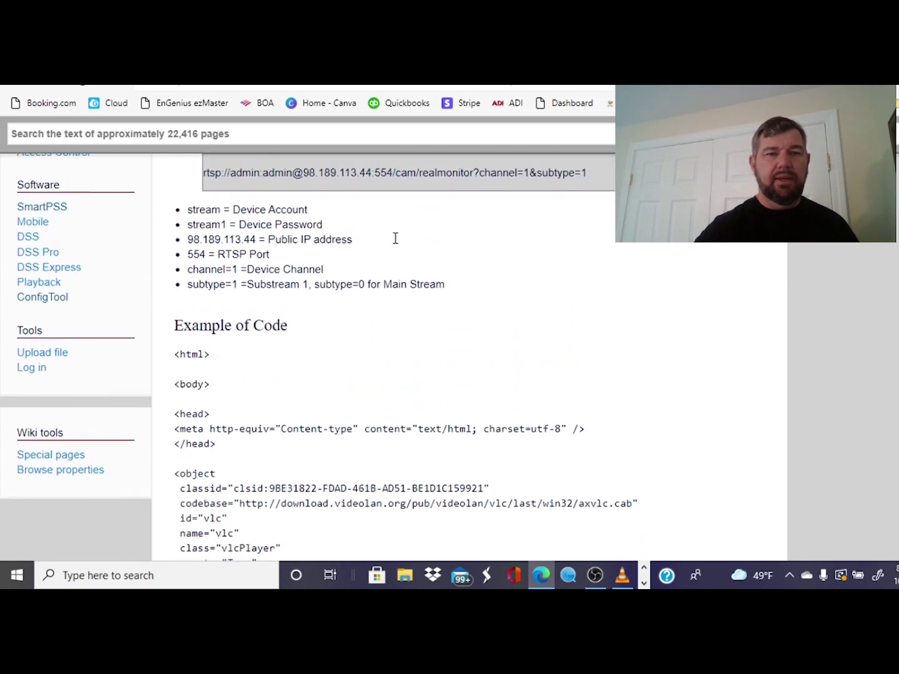
scroll(395, 244, "up", 1)
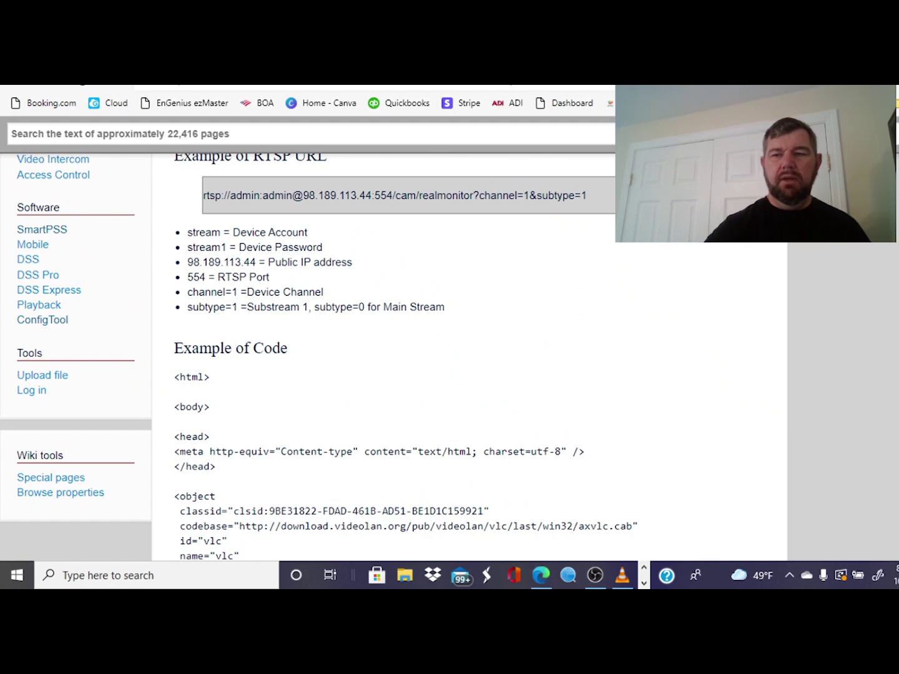
scroll(683, 435, "up", 2)
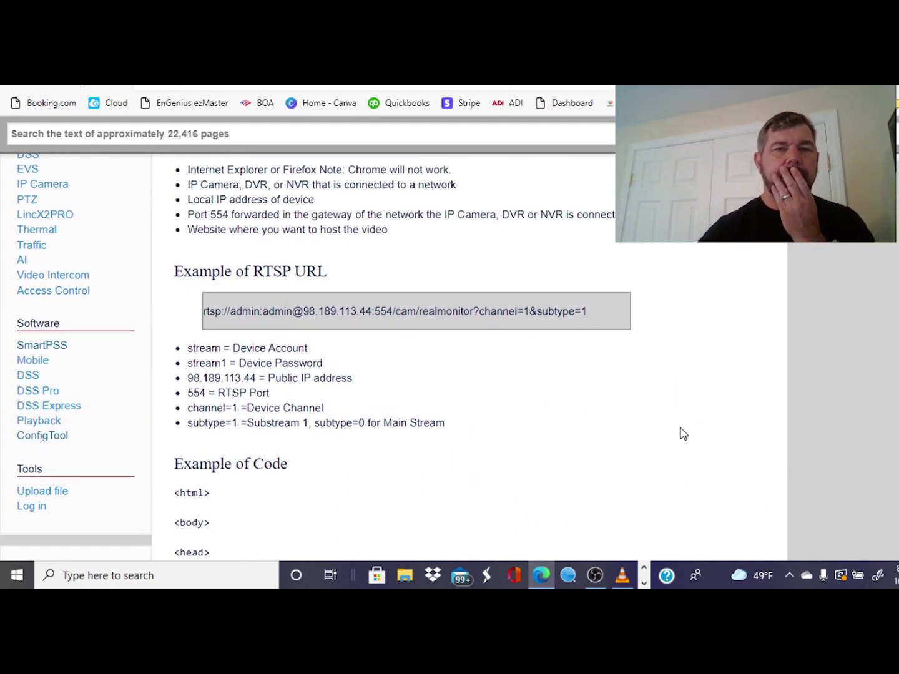
scroll(683, 434, "up", 1)
scroll(683, 435, "down", 1)
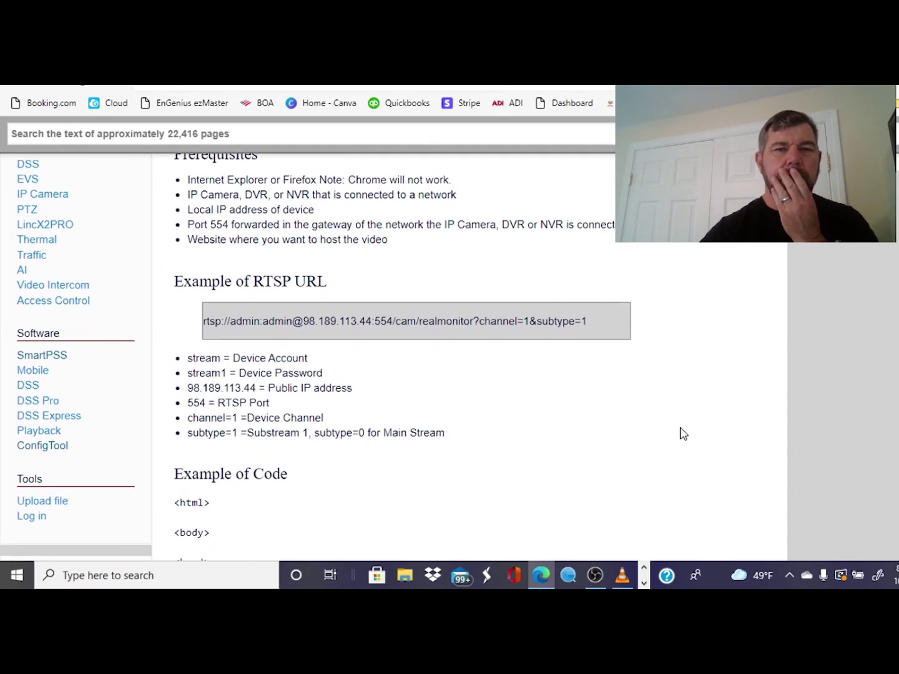
scroll(683, 434, "down", 1)
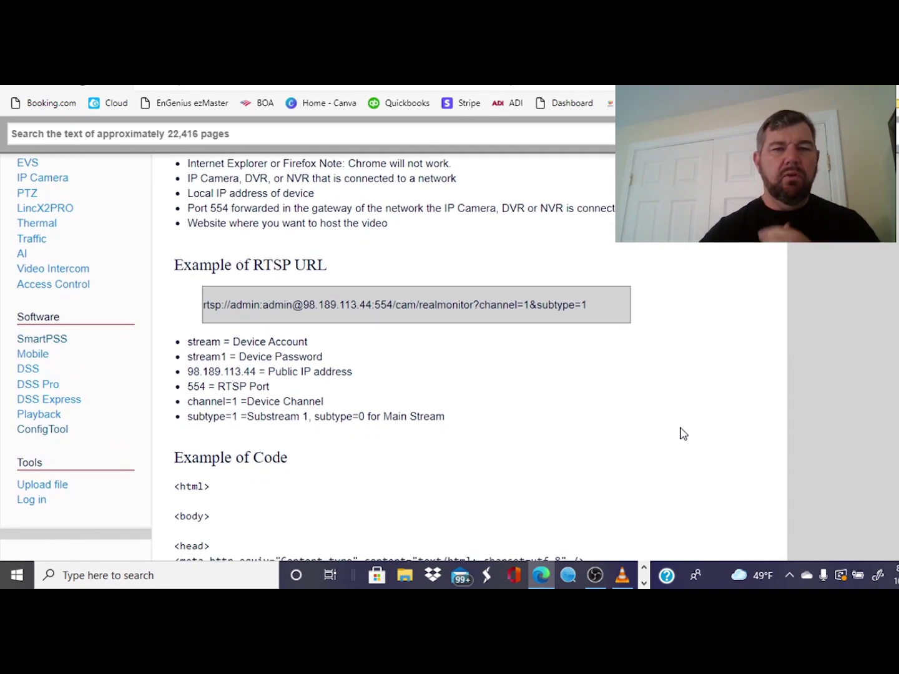
scroll(682, 434, "down", 6)
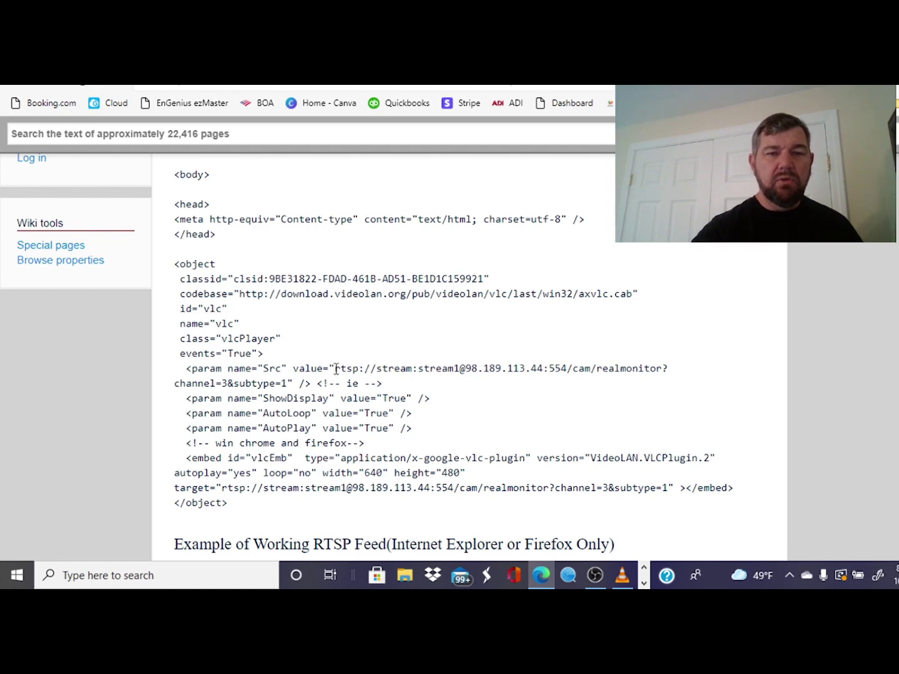
left_click_drag(336, 368, 540, 387)
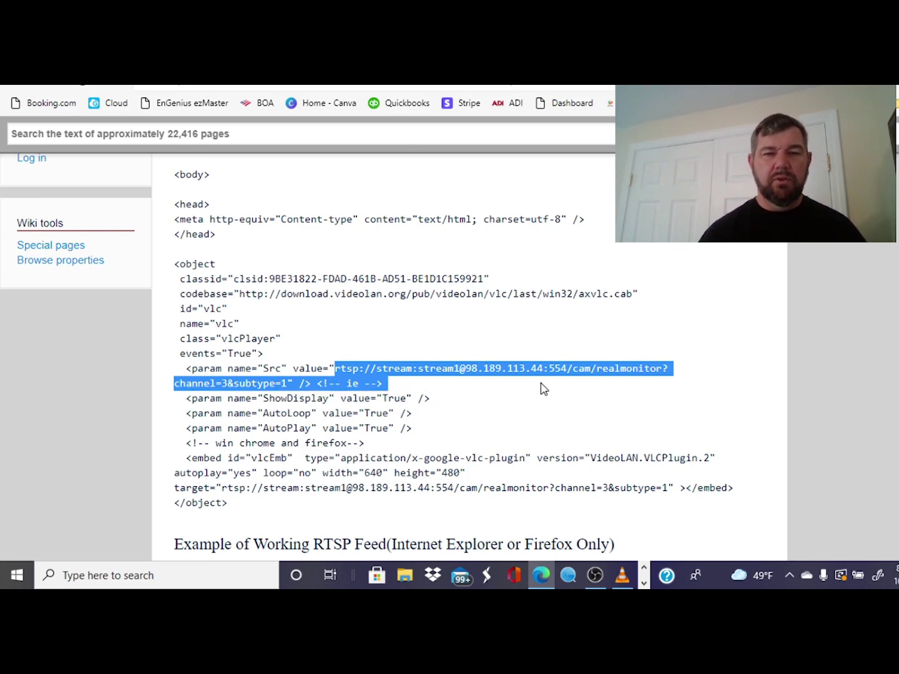
left_click(387, 493)
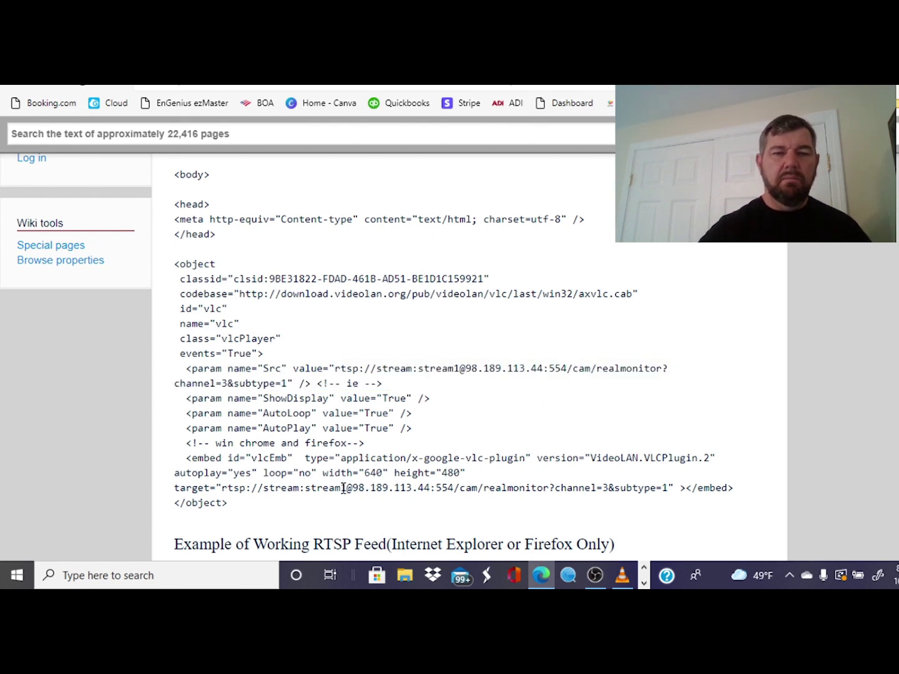